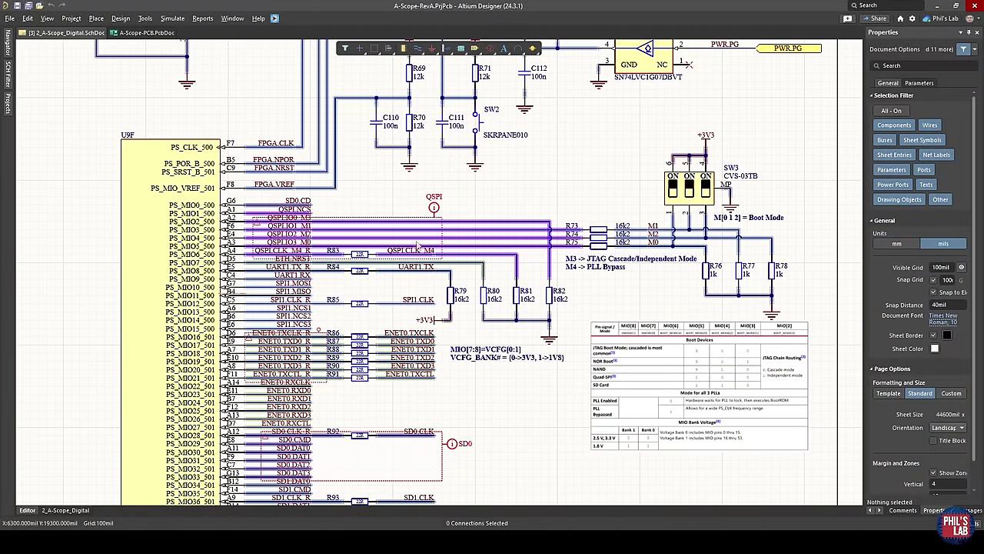
# Examine the SW3 boot mode switch, the boot device table and the SD0 pin assignments on the digital schematic
pyautogui.keyDown('ctrl'); pyautogui.scroll(3, 379, 156); pyautogui.keyUp('ctrl')
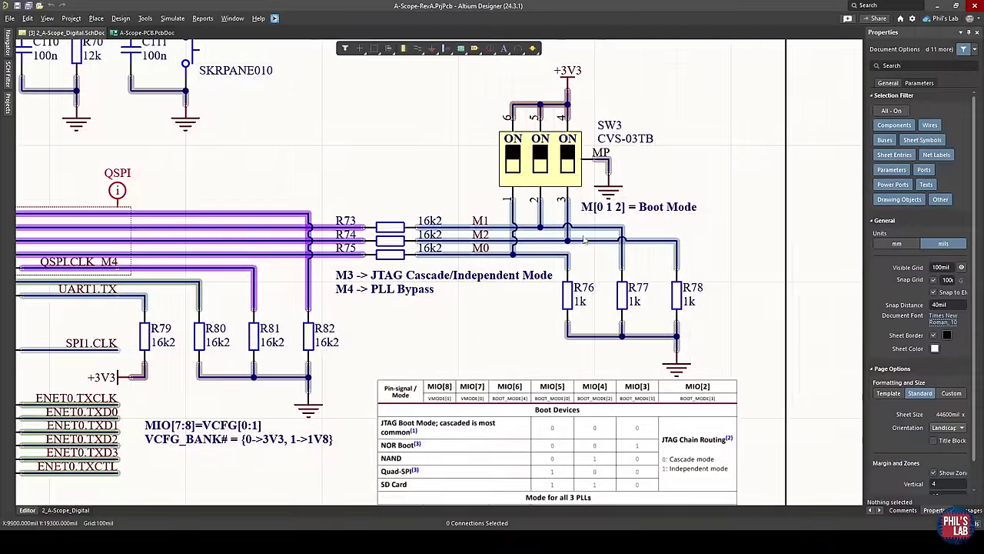
pyautogui.click(564, 156)
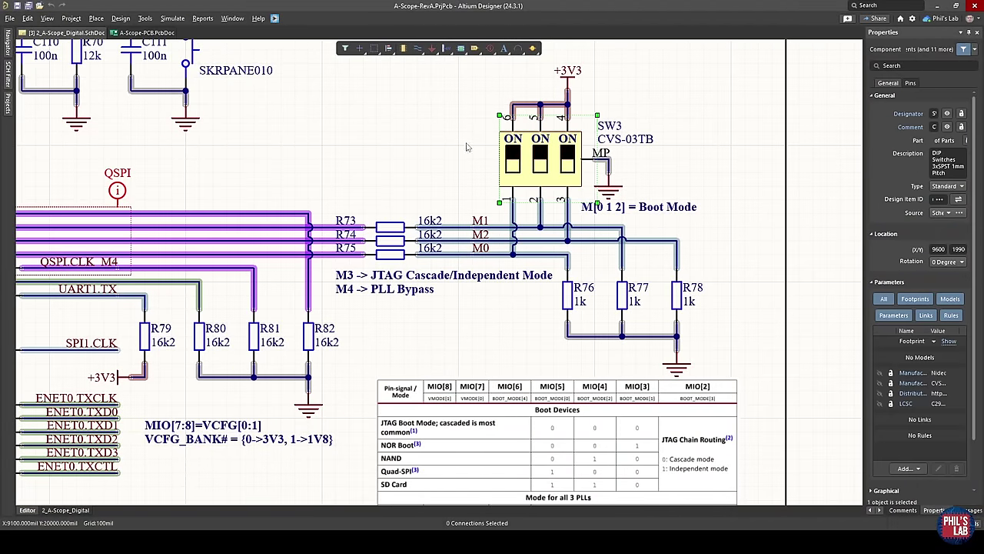
pyautogui.click(446, 152)
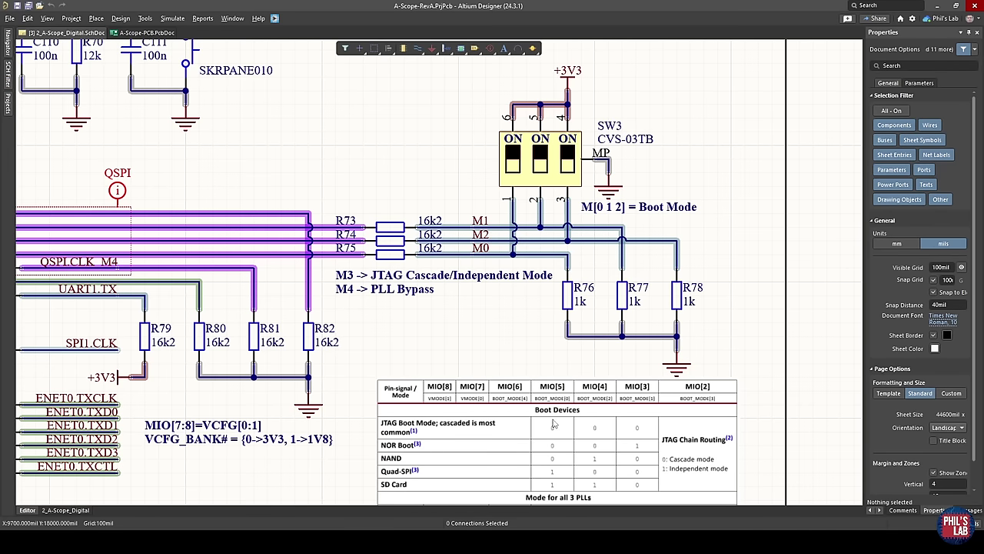
pyautogui.scroll(-3, 557, 429)
pyautogui.scroll(1, 586, 405)
pyautogui.scroll(-1, 587, 405)
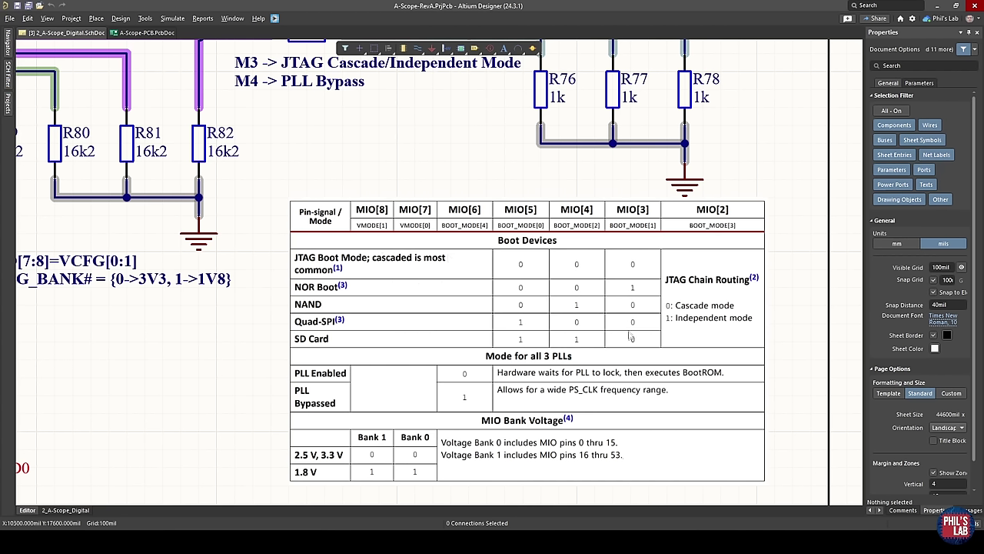
pyautogui.scroll(2, 573, 352)
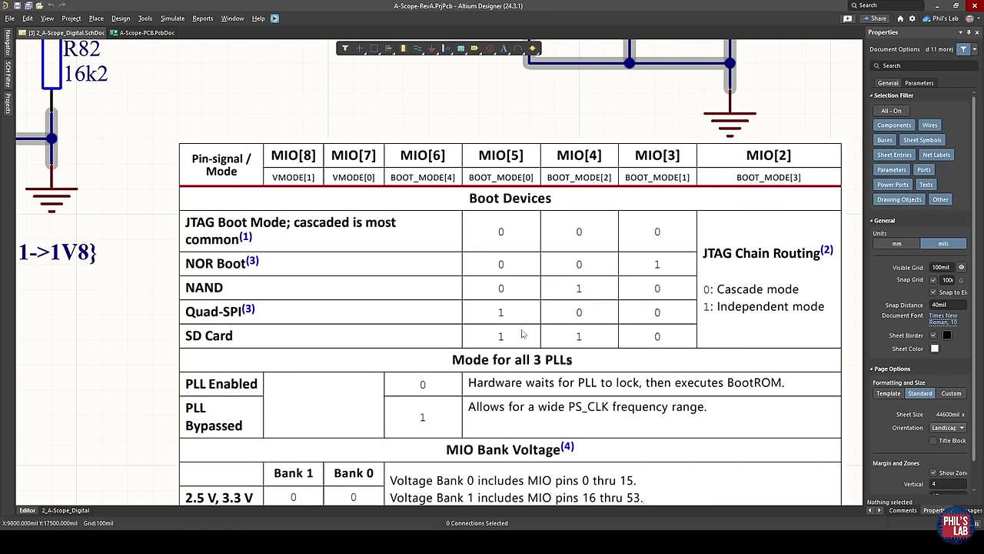
pyautogui.scroll(8, 480, 311)
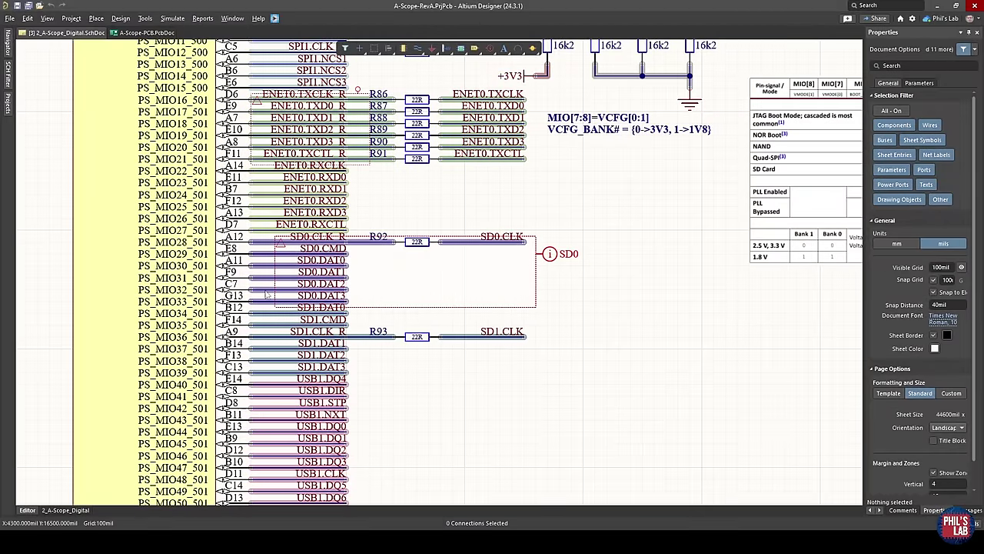
pyautogui.scroll(2, 316, 287)
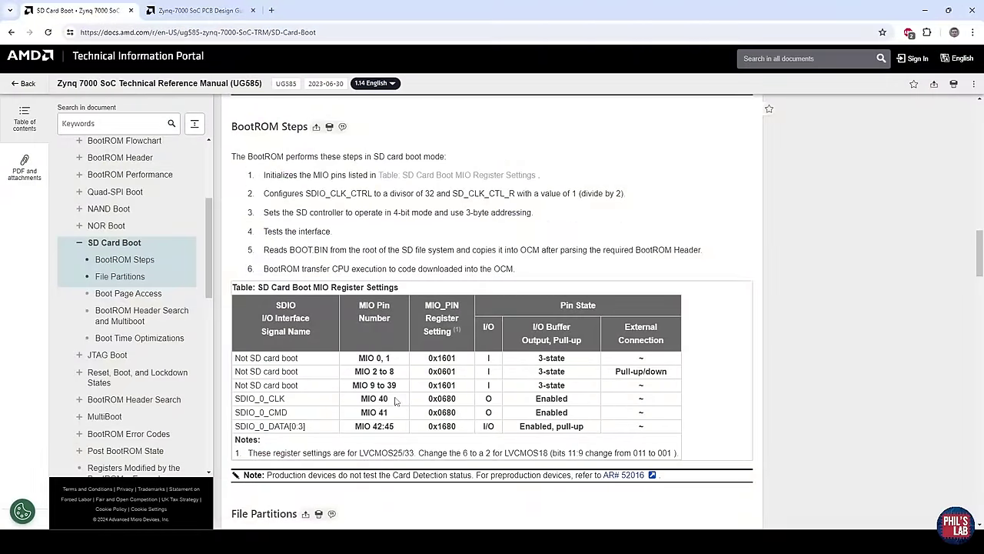
# In the browser's Zynq 7000 reference manual, highlight the MIO 40 to 45 pin numbers and SDIO_0 signals in the SD card boot table
pyautogui.moveTo(389, 398); pyautogui.dragTo(361, 398)
pyautogui.moveTo(396, 426); pyautogui.dragTo(354, 428)
pyautogui.click(278, 397)
pyautogui.doubleClick(278, 397)
pyautogui.moveTo(287, 413); pyautogui.dragTo(233, 413)
pyautogui.click(300, 426)
pyautogui.moveTo(301, 426); pyautogui.dragTo(235, 427)
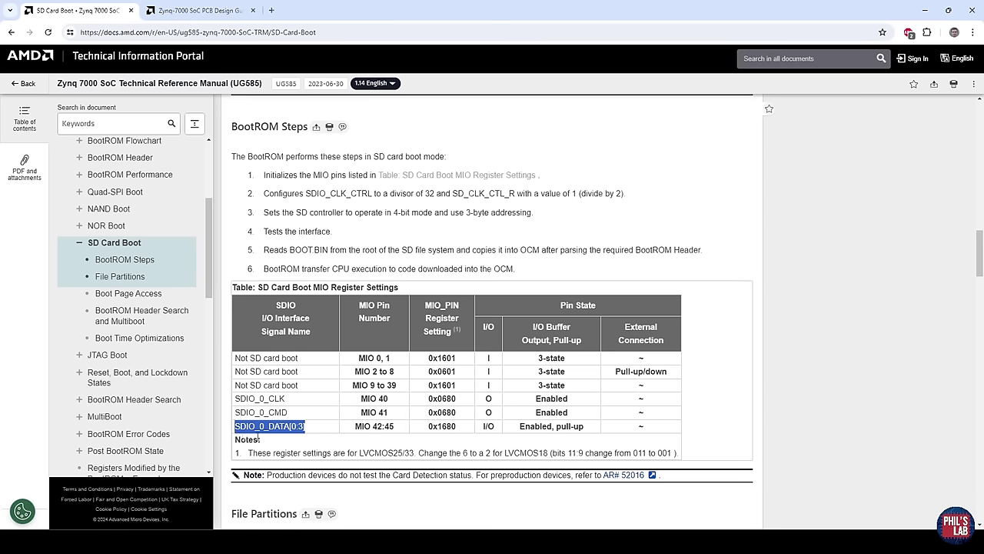
pyautogui.click(290, 443)
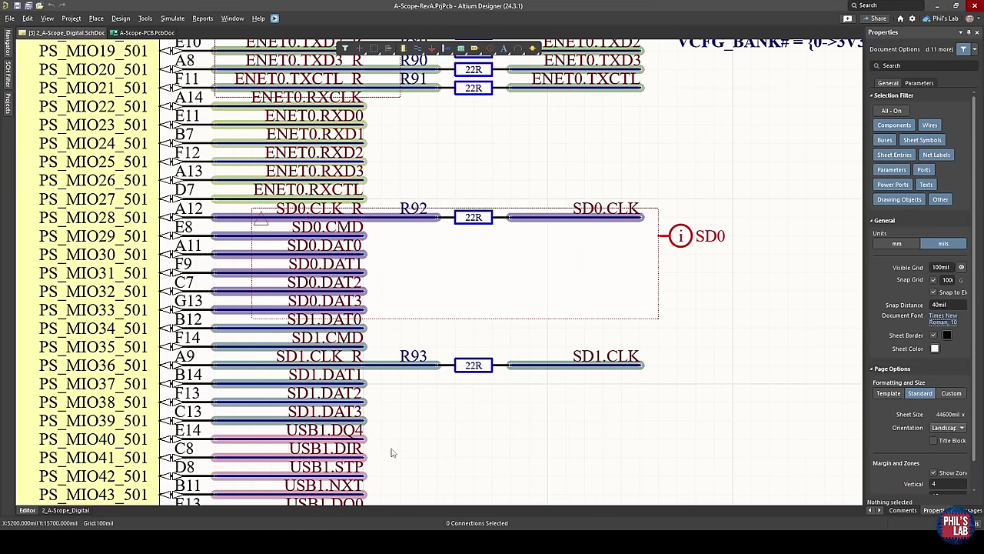
# Back in the Altium Designer schematic, check which nets are assigned to pins PS_MIO40 to PS_MIO45 of U9F
pyautogui.moveTo(409, 371); pyautogui.dragTo(456, 194)
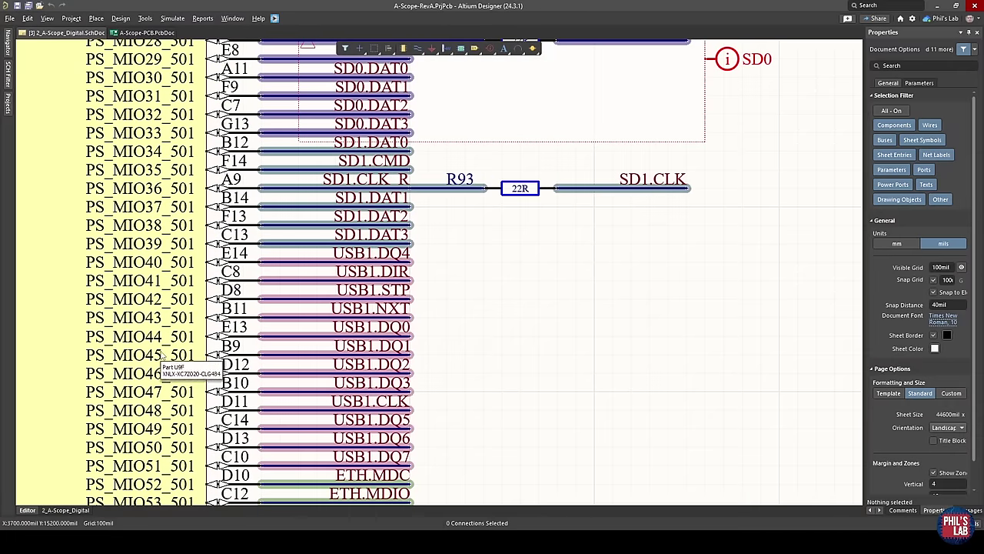
pyautogui.scroll(-4, 592, 359)
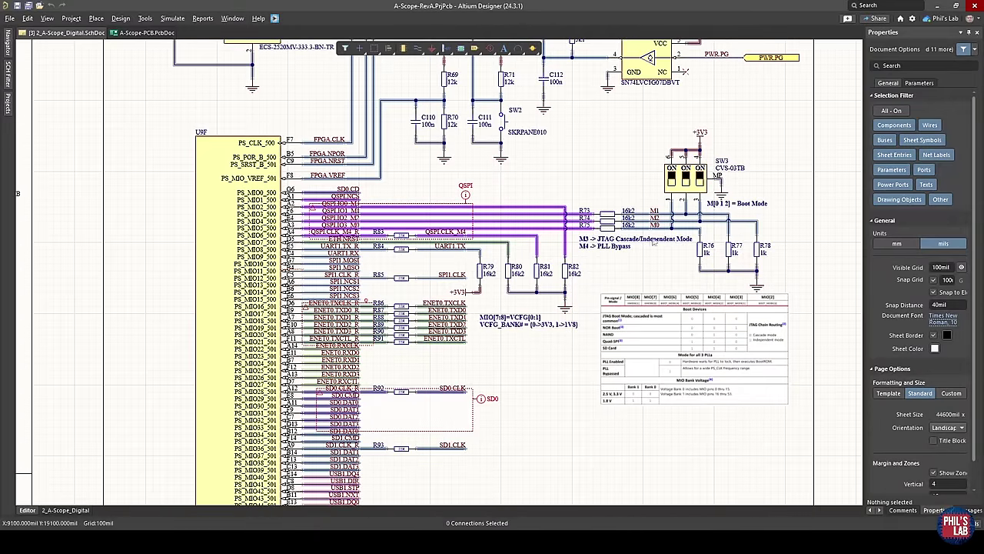
pyautogui.scroll(2, 346, 393)
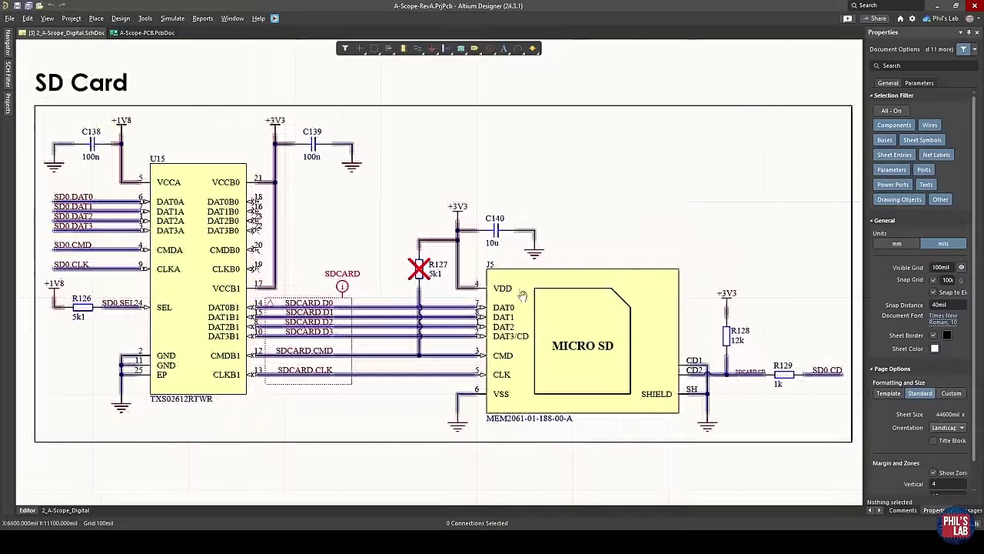
# Inspect the SDIO port expander U15 and the micro SD card holder J5 in the SD Card section
pyautogui.scroll(1, 522, 295)
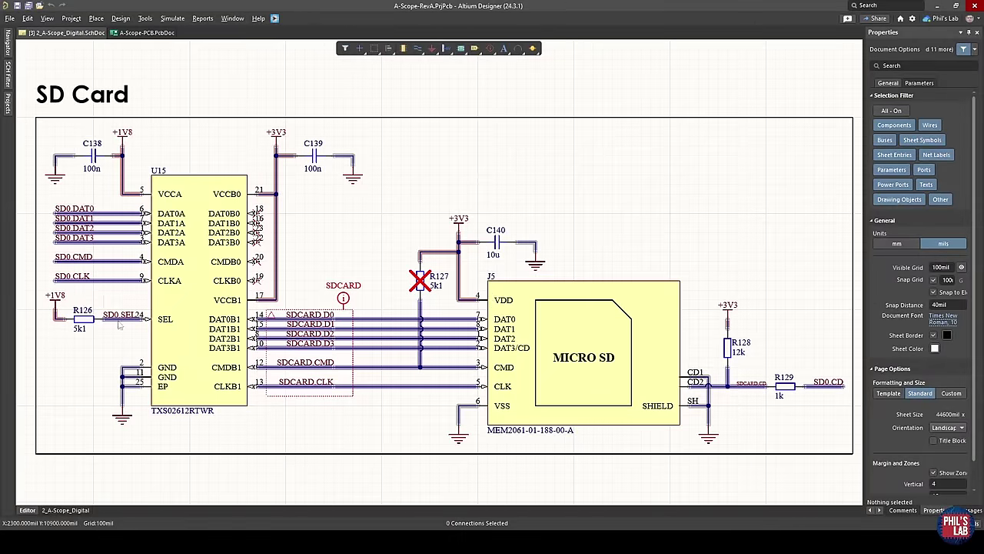
pyautogui.click(182, 303)
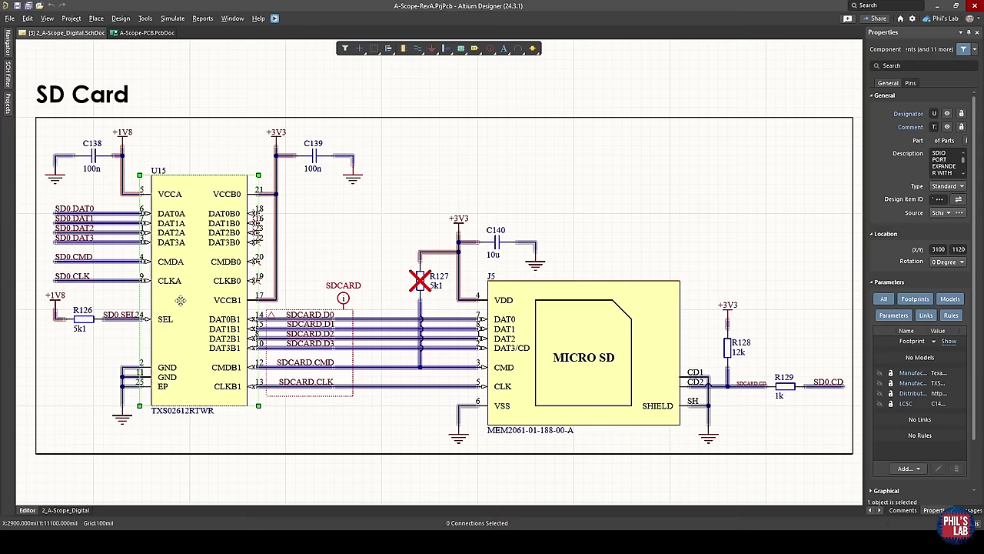
pyautogui.click(594, 353)
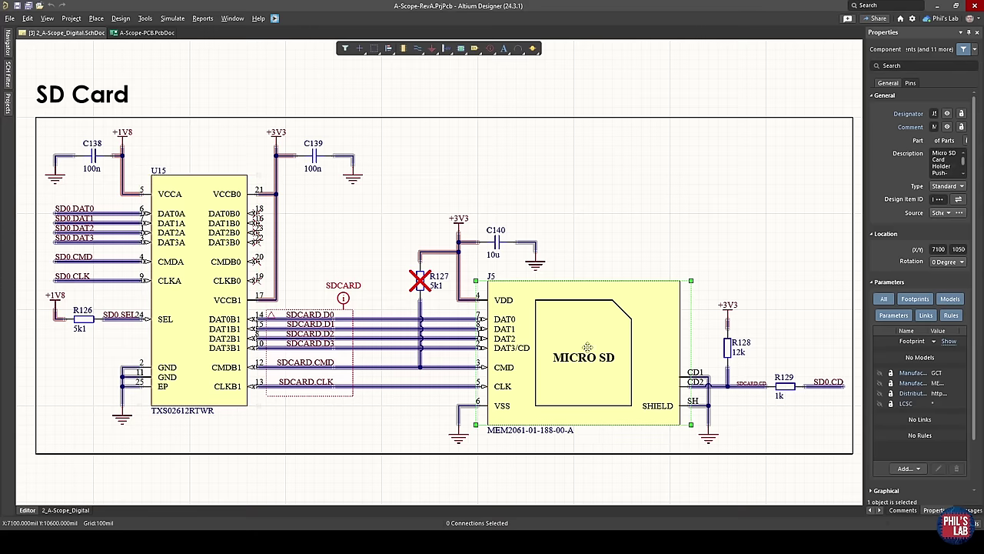
pyautogui.click(197, 192)
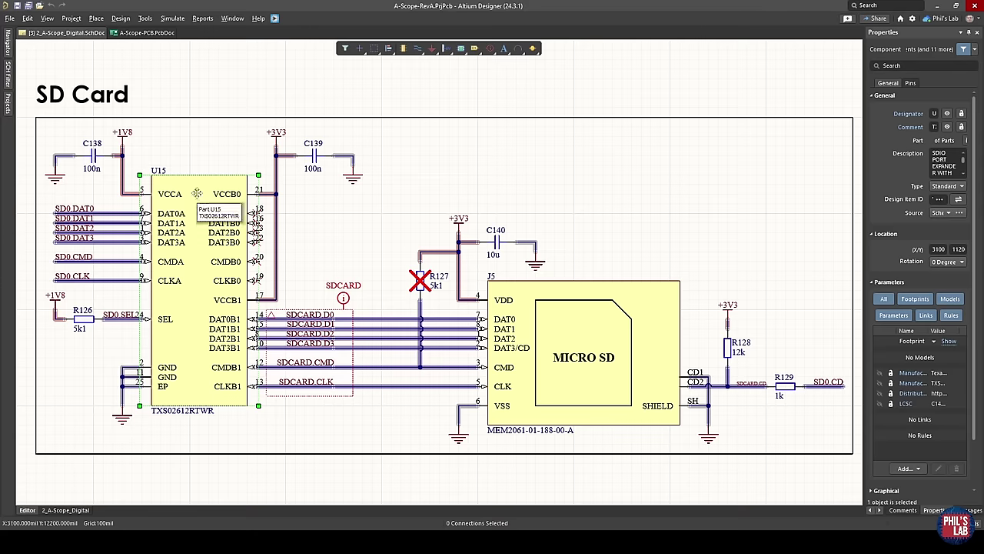
pyautogui.click(356, 246)
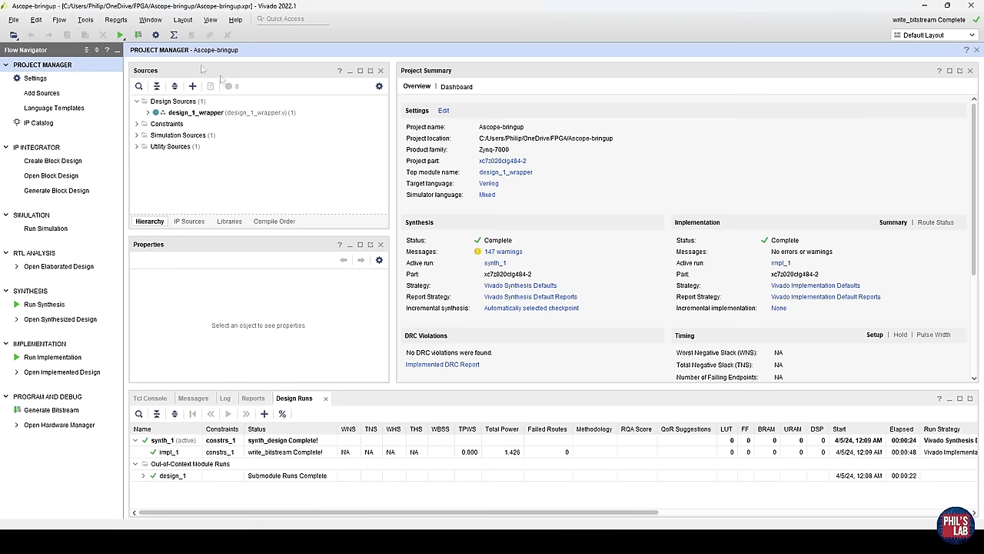
# In Vivado, open the design_1 block design and the customization settings of its ZYNQ7 Processing System block
pyautogui.click(147, 112)
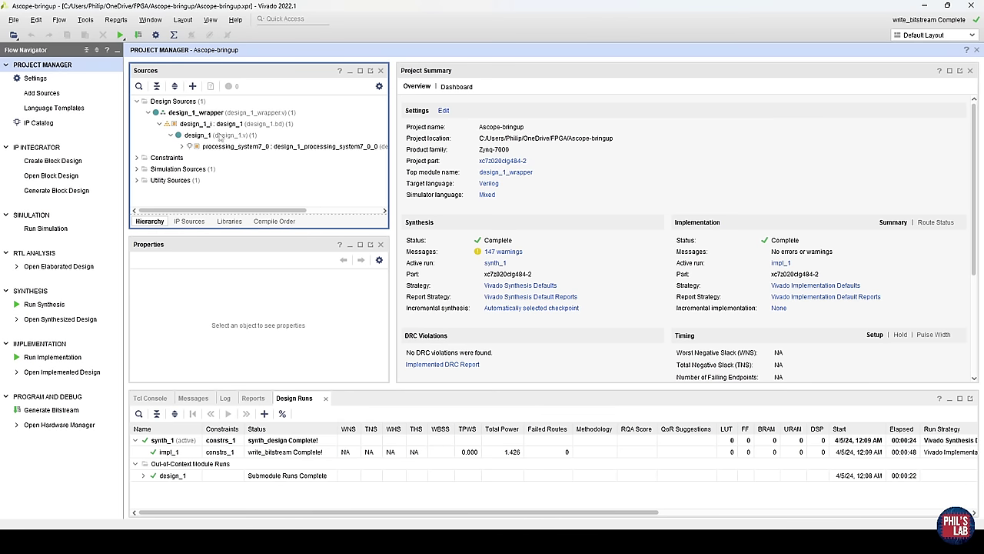
pyautogui.doubleClick(226, 125)
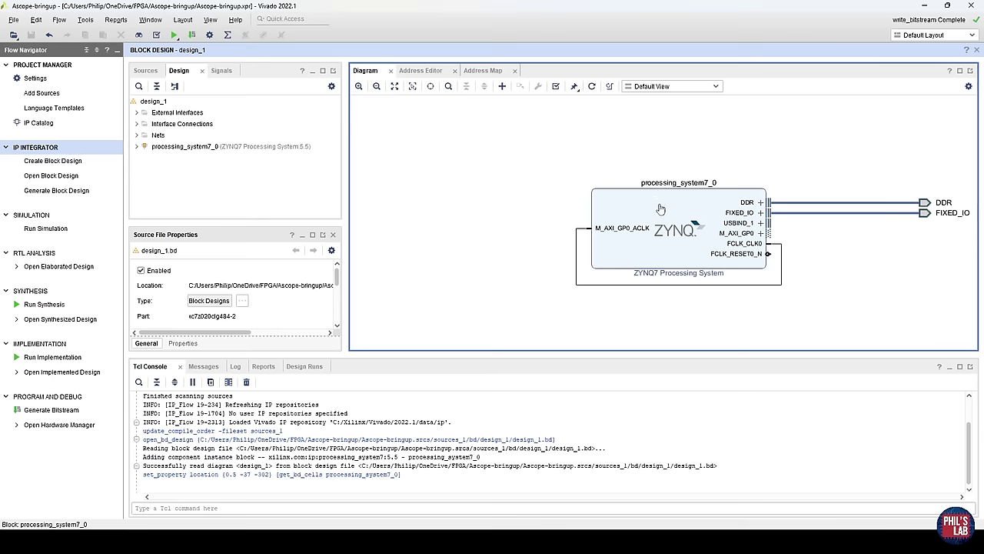
pyautogui.doubleClick(660, 209)
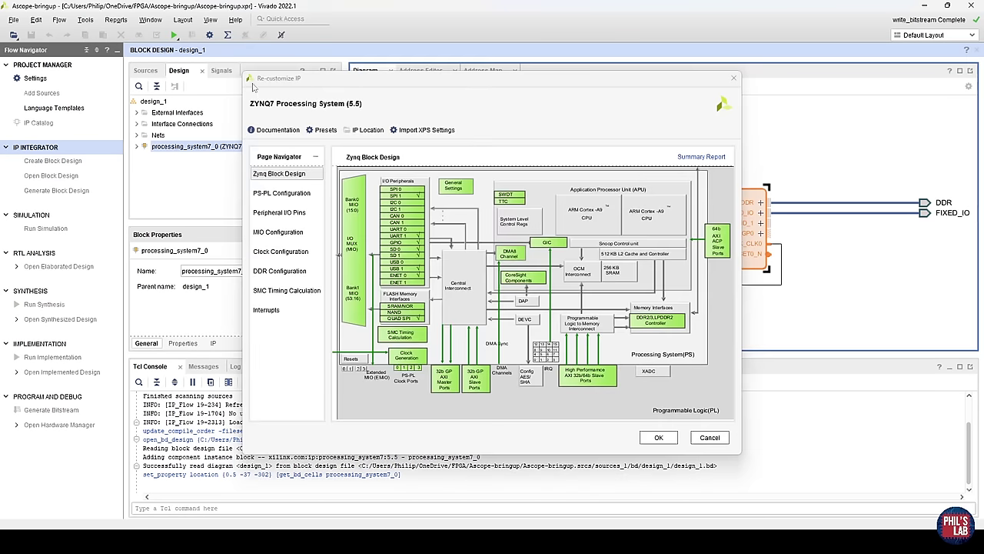
# Show the Peripheral I/O Pins page and enlarge the customization dialog to reveal more of the pin chart
pyautogui.moveTo(240, 74); pyautogui.dragTo(156, 71)
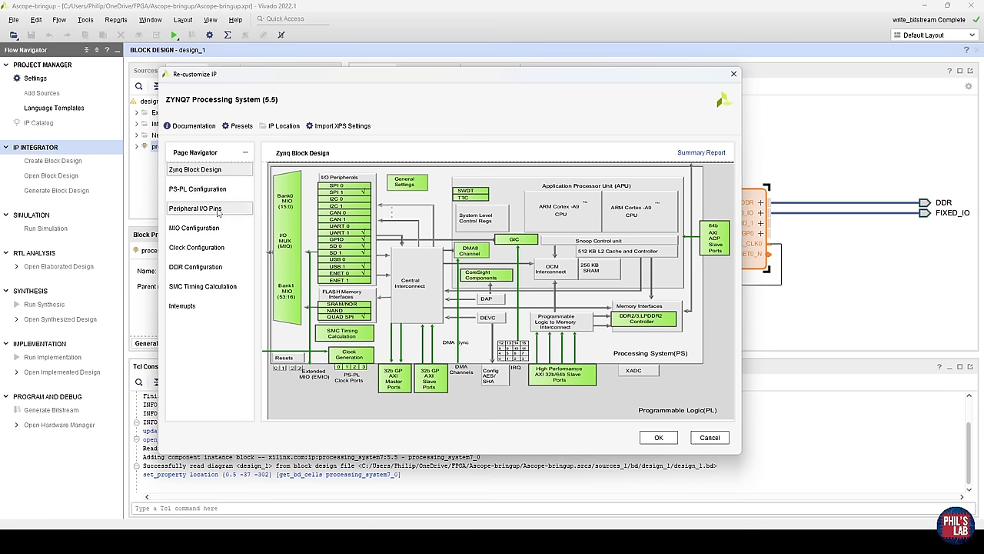
pyautogui.click(219, 210)
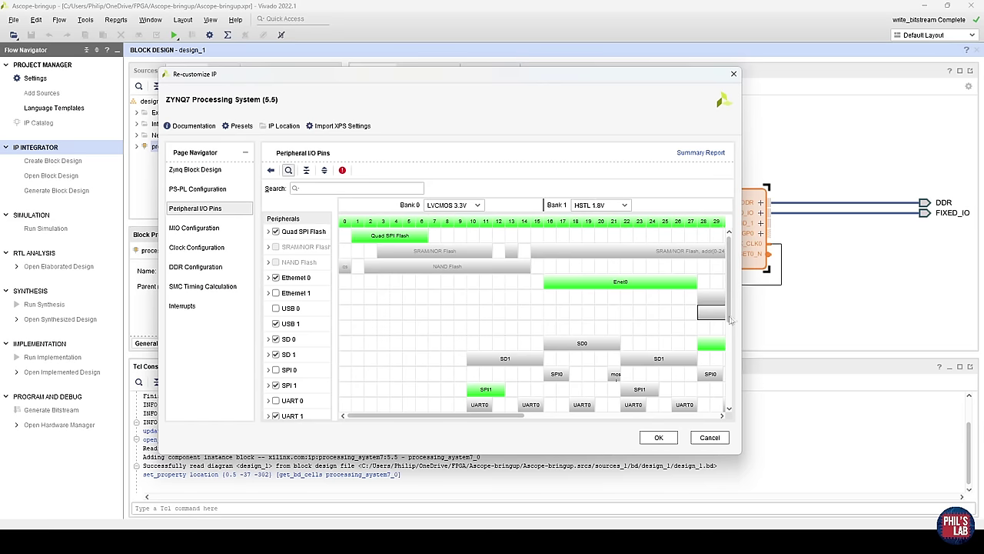
pyautogui.moveTo(514, 419); pyautogui.dragTo(454, 406)
pyautogui.moveTo(740, 455); pyautogui.dragTo(846, 490)
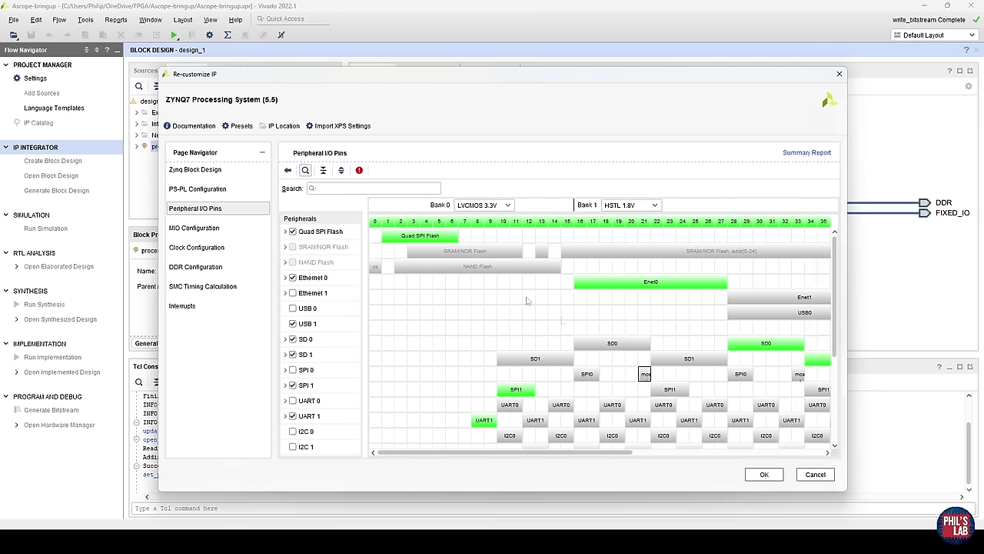
# Examine the bank voltages and the MIO pin assignments of Quad SPI Flash, Ethernet 0, USB 1, SD 0 and SD 1
pyautogui.click(418, 236)
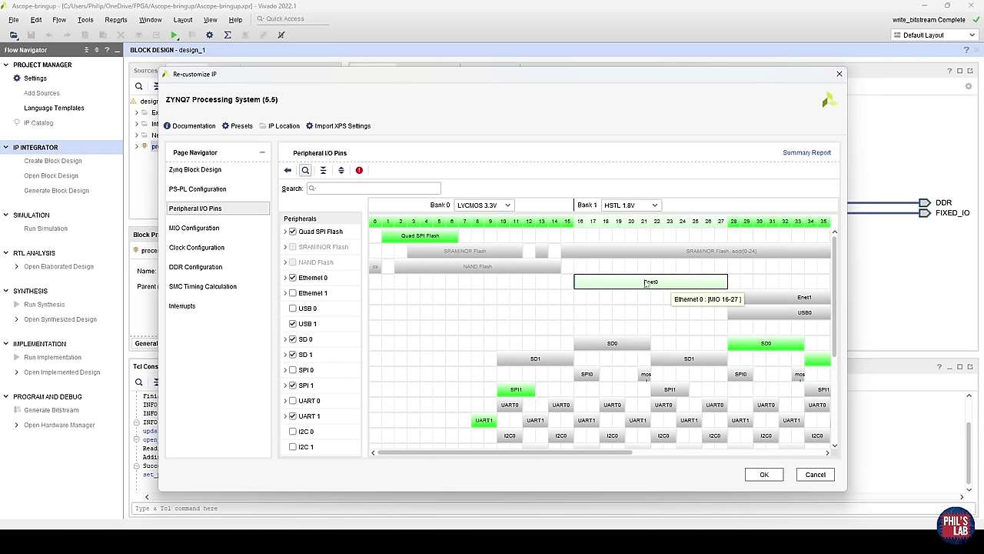
pyautogui.hscroll(5, 529, 350)
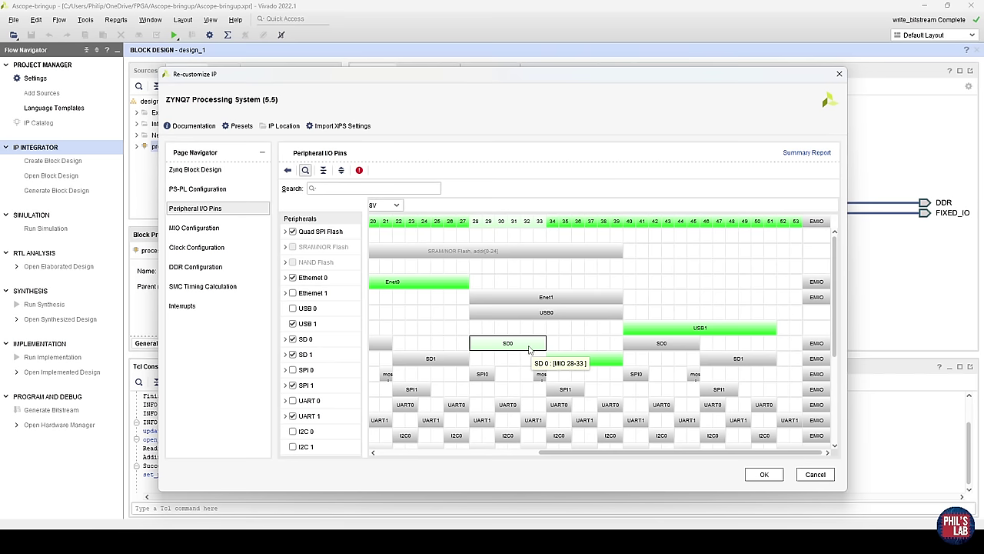
pyautogui.hscroll(-5, 542, 355)
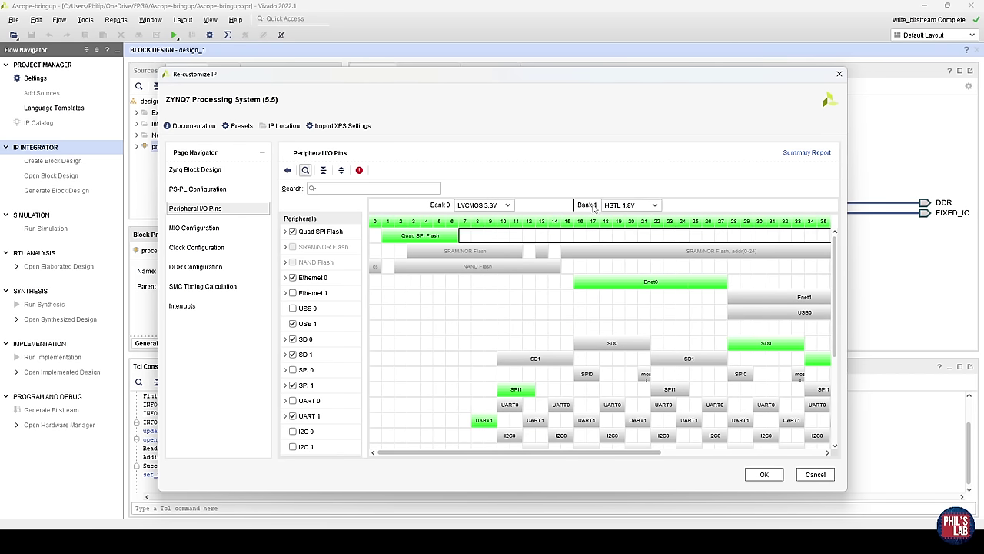
pyautogui.click(675, 281)
pyautogui.moveTo(629, 452); pyautogui.dragTo(694, 454)
pyautogui.click(647, 268)
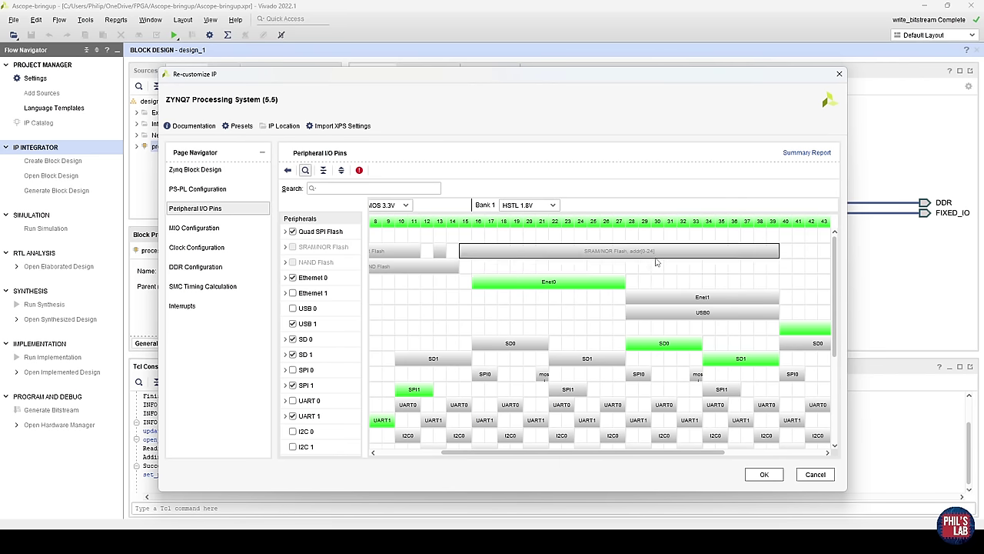
pyautogui.click(546, 282)
pyautogui.click(568, 293)
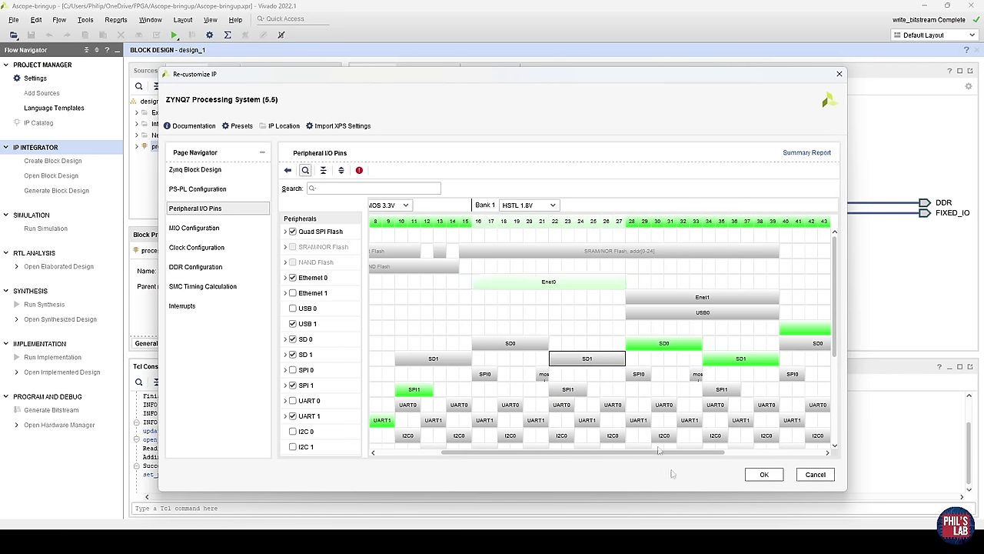
pyautogui.hscroll(3, 569, 293)
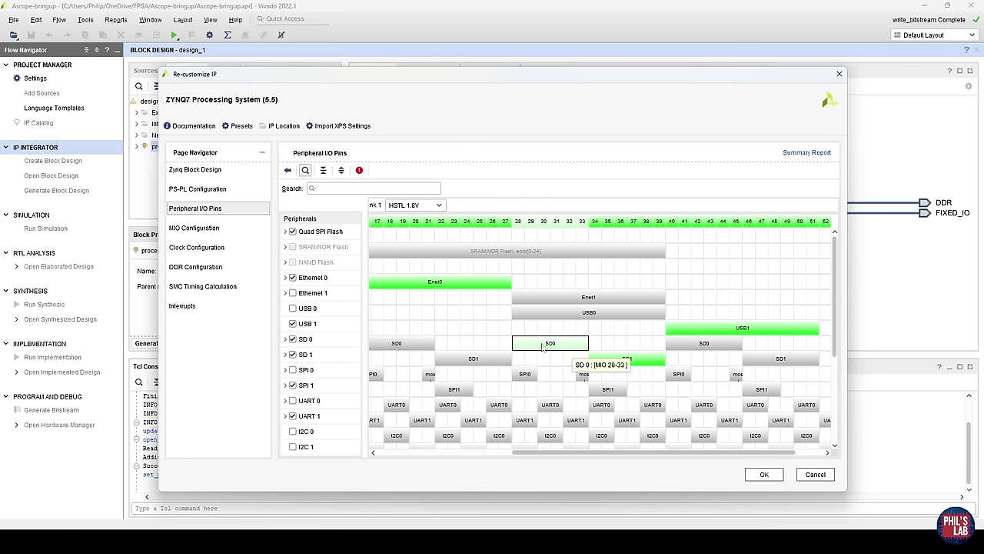
pyautogui.click(551, 348)
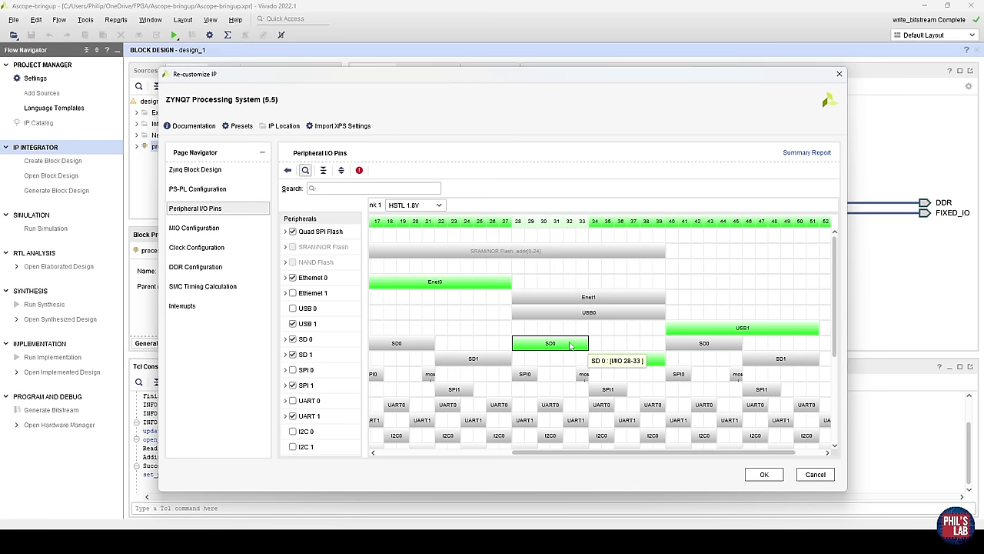
# Review the memory part configuration in the DDR settings, then close the processing system customization without applying changes
pyautogui.click(215, 269)
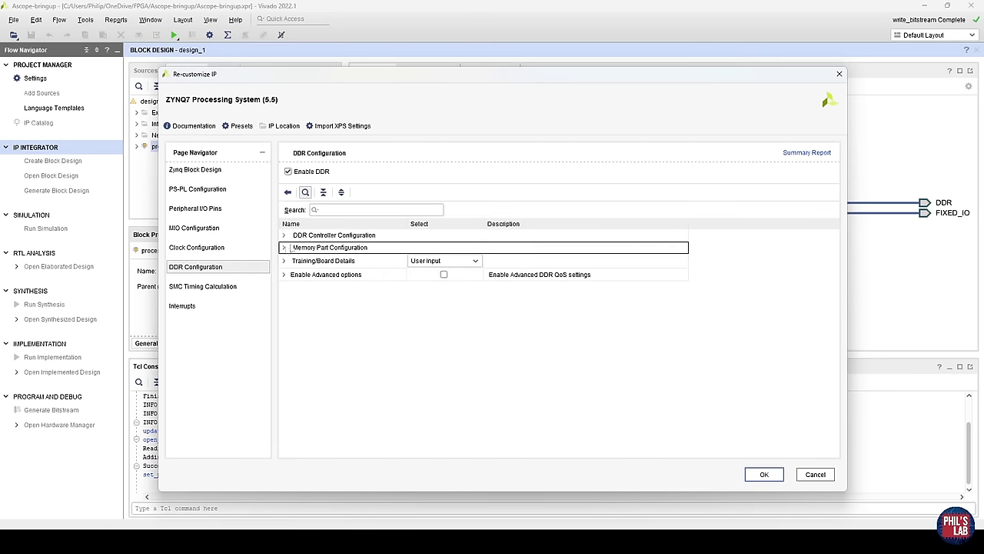
pyautogui.click(283, 247)
pyautogui.click(405, 358)
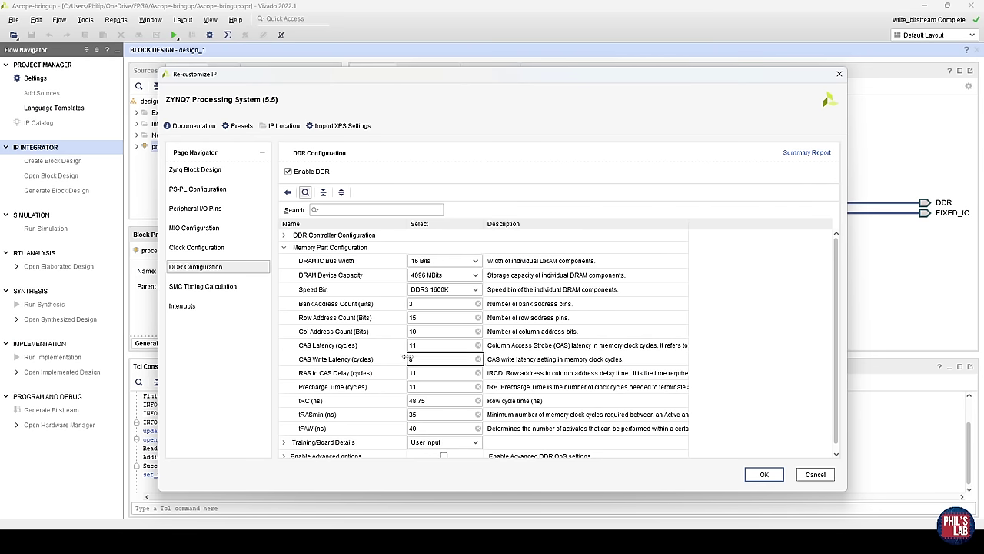
pyautogui.press('Return')
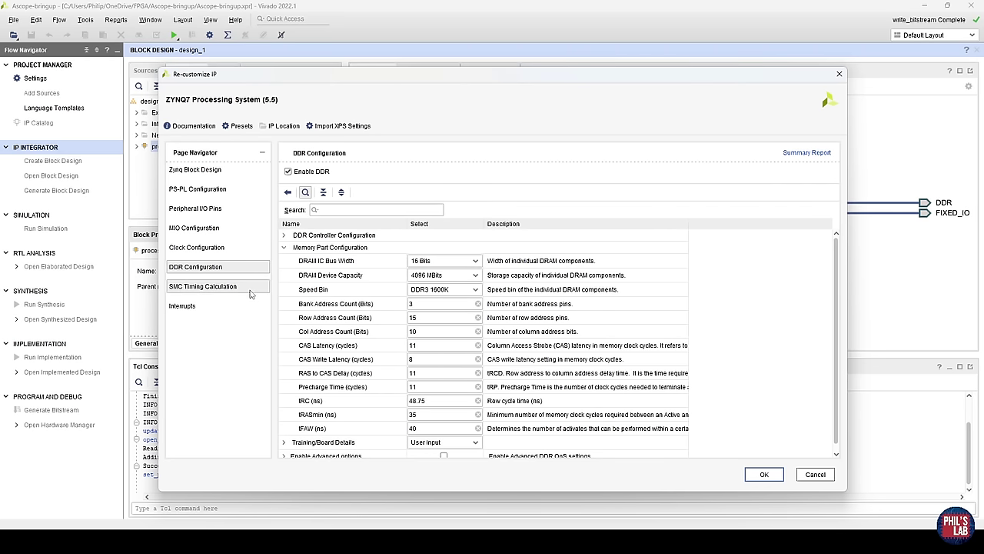
pyautogui.click(815, 475)
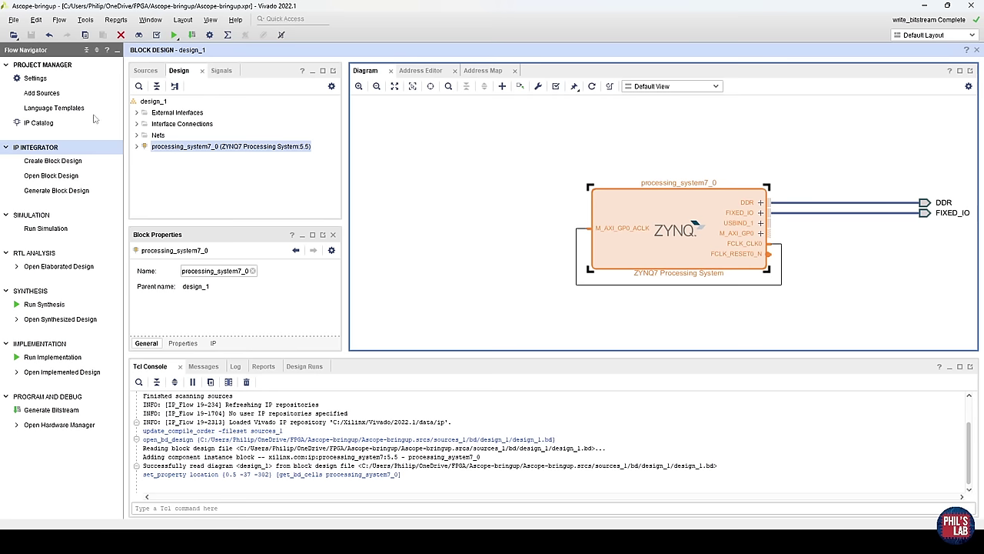
# Start exporting the hardware platform, set its output to include the bitstream, and continue past the output settings
pyautogui.click(21, 20)
pyautogui.moveTo(62, 214)
pyautogui.click(199, 248)
pyautogui.click(573, 416)
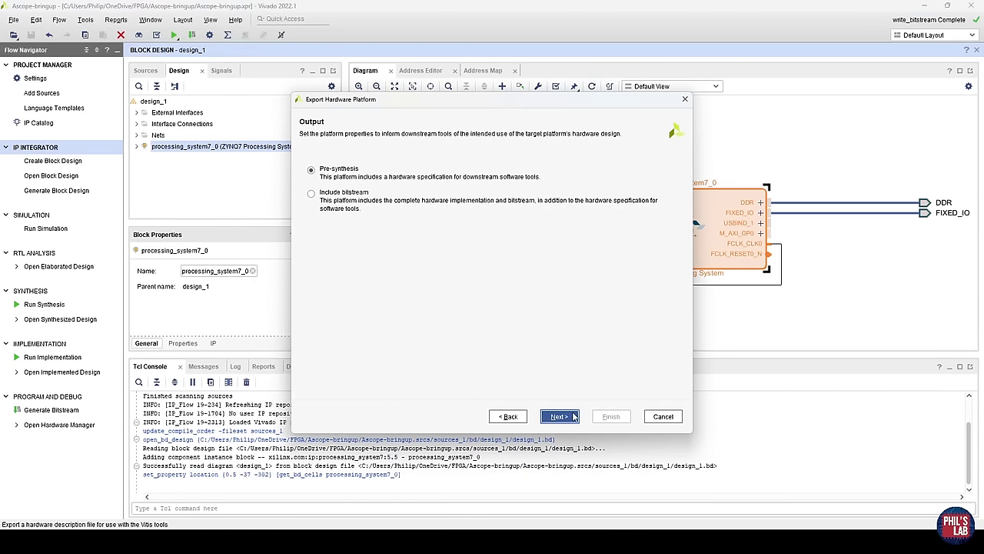
pyautogui.click(344, 195)
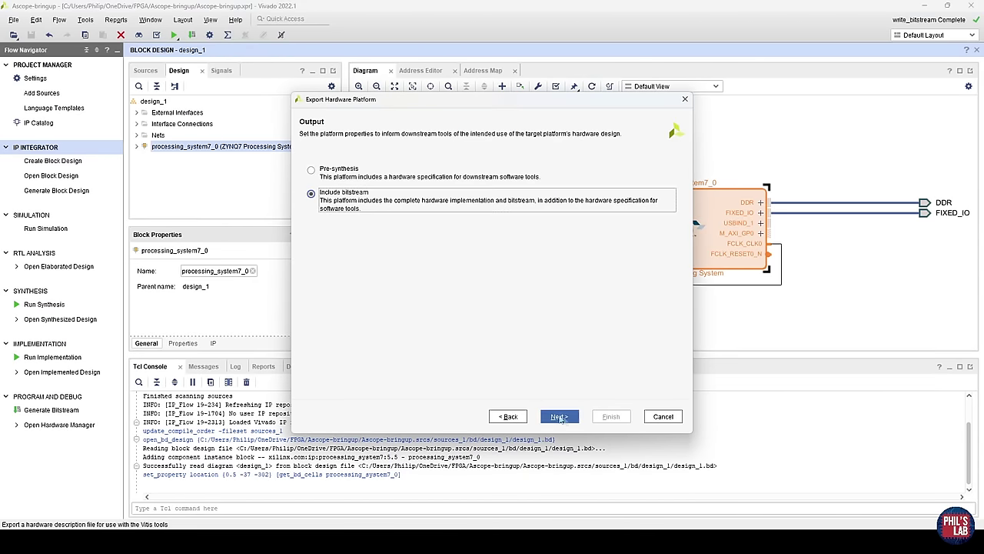
pyautogui.click(559, 416)
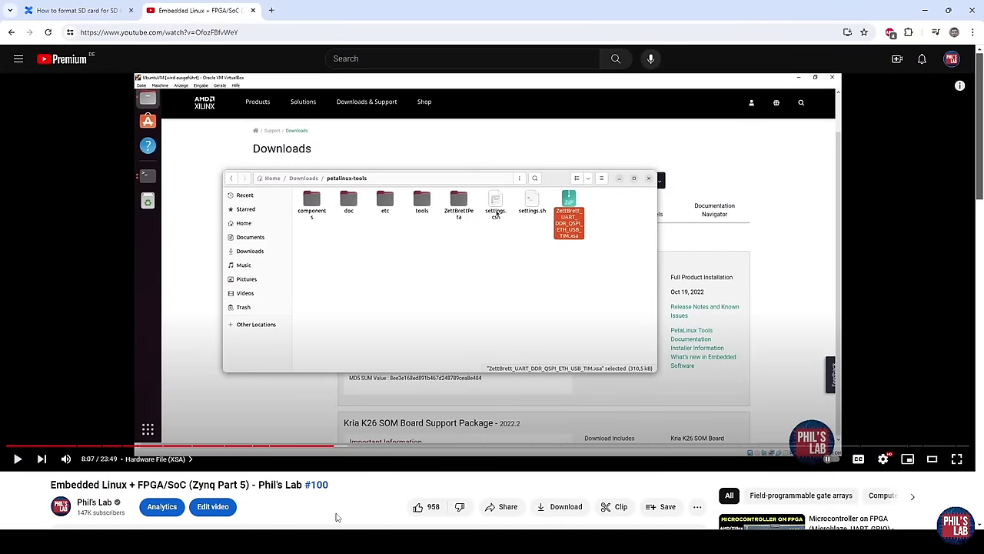
# Switch to the browser and skim the Embedded Linux + FPGA/SoC (Zynq Part 5) video from the XSA hardware file to U-Boot start-up
pyautogui.moveTo(338, 485); pyautogui.dragTo(51, 487)
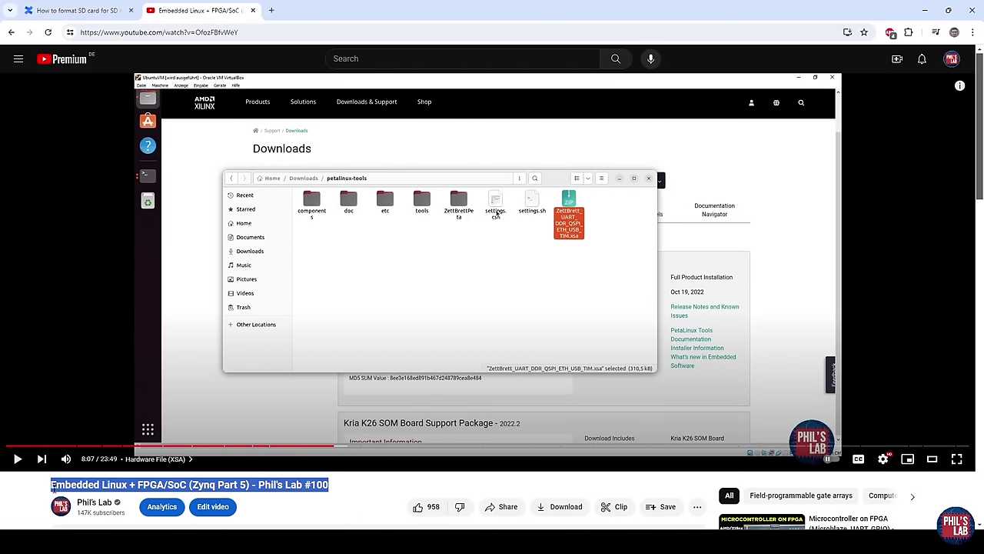
pyautogui.click(54, 489)
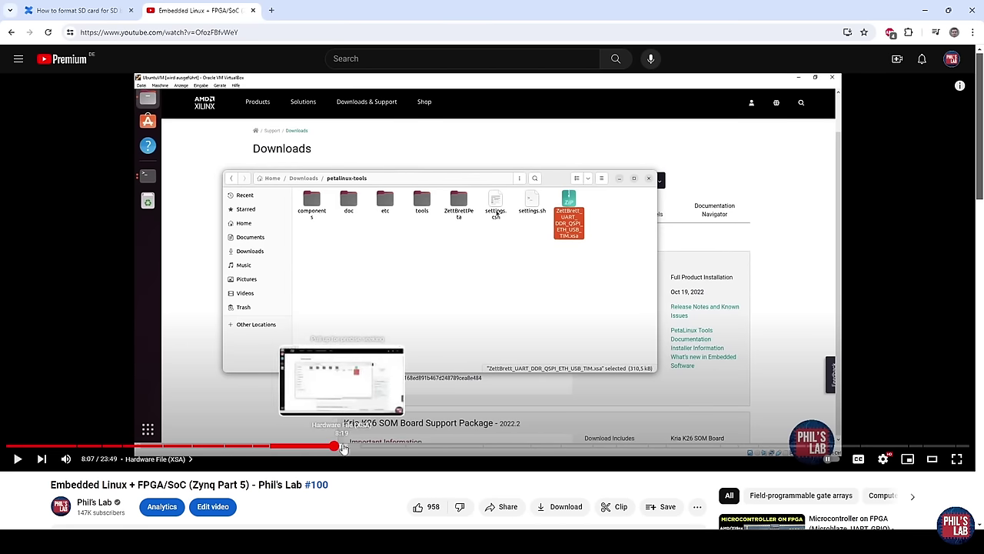
pyautogui.click(369, 448)
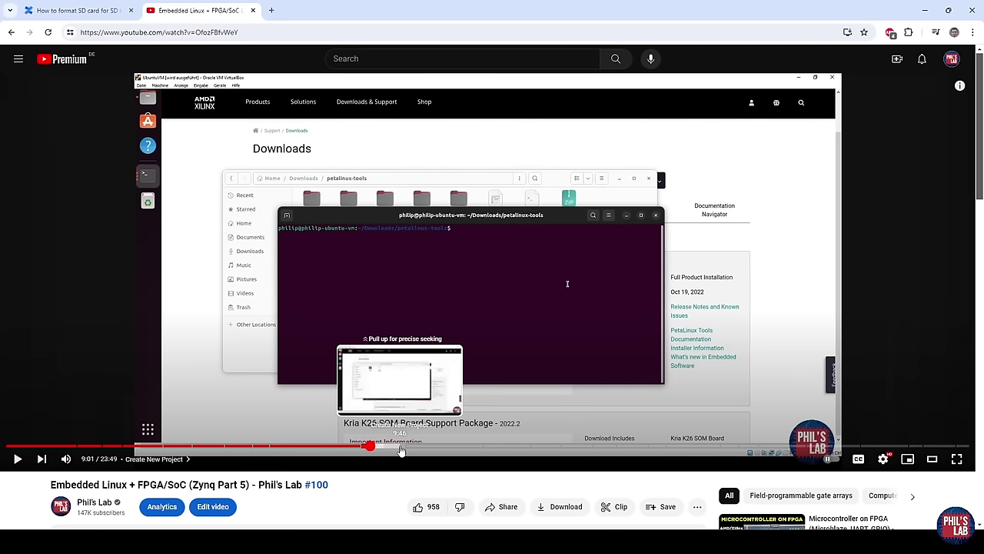
pyautogui.moveTo(400, 450); pyautogui.dragTo(447, 447)
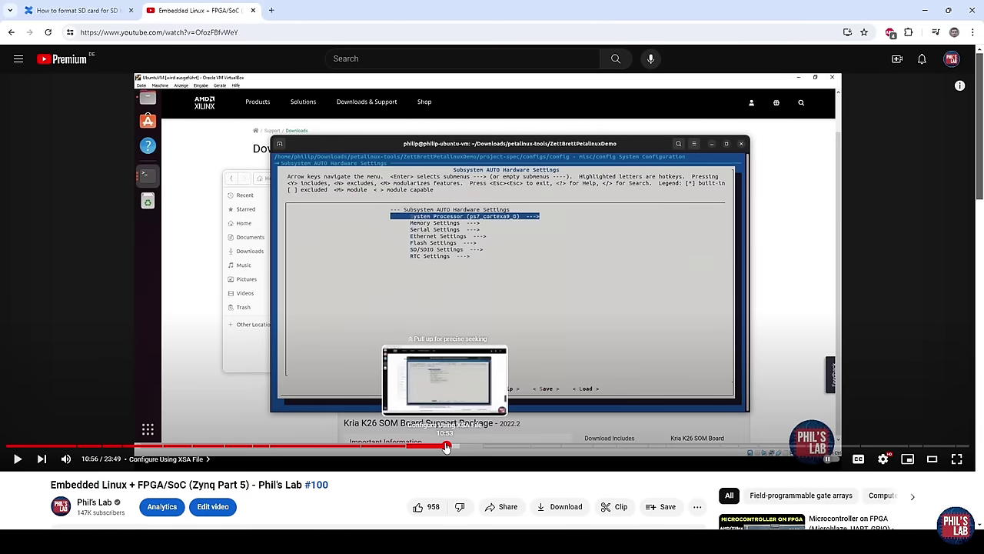
pyautogui.click(500, 446)
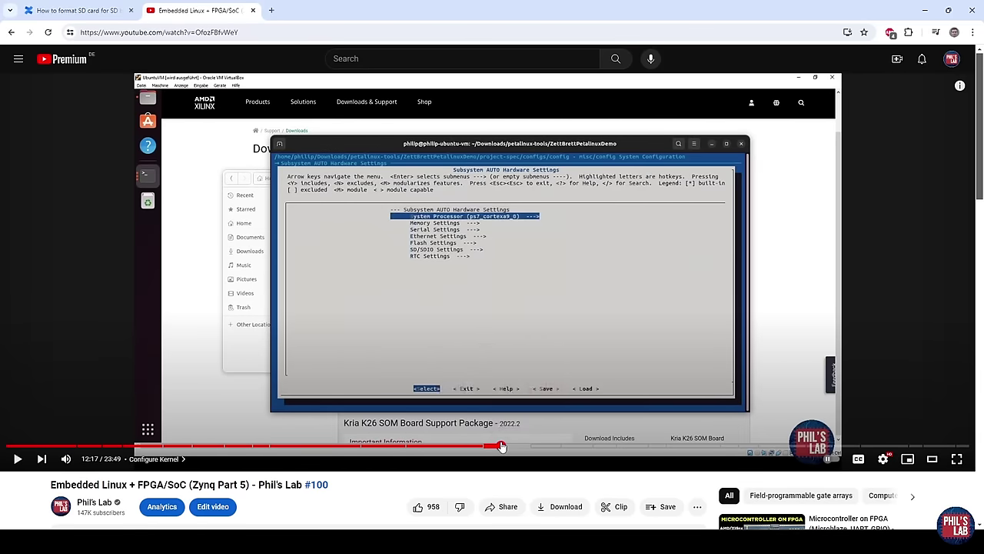
pyautogui.click(560, 447)
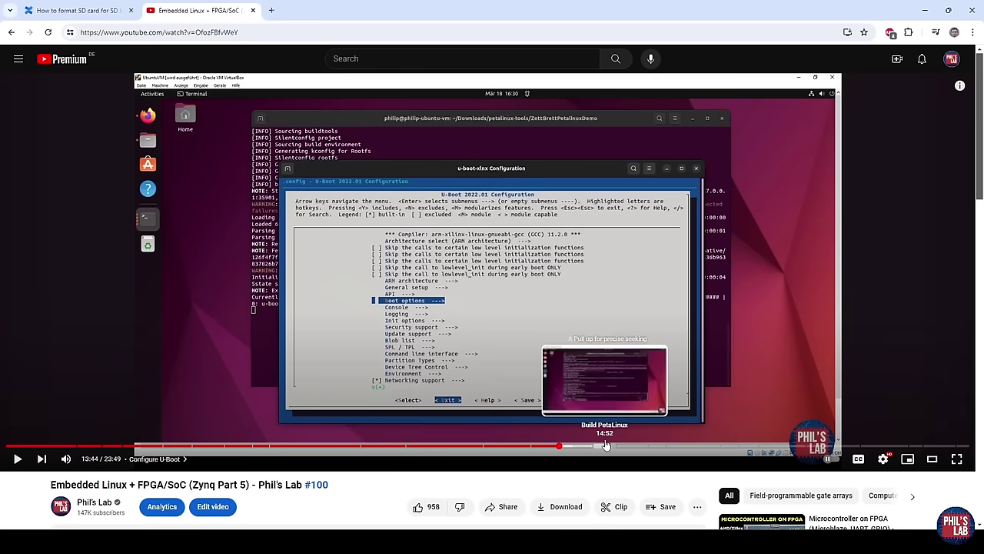
pyautogui.click(577, 447)
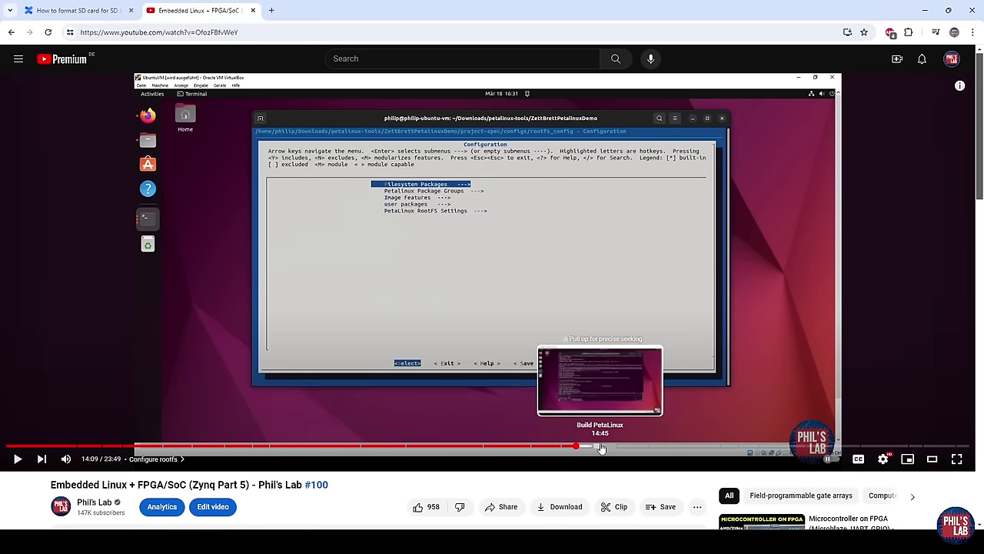
pyautogui.click(598, 448)
pyautogui.moveTo(642, 450); pyautogui.dragTo(744, 448)
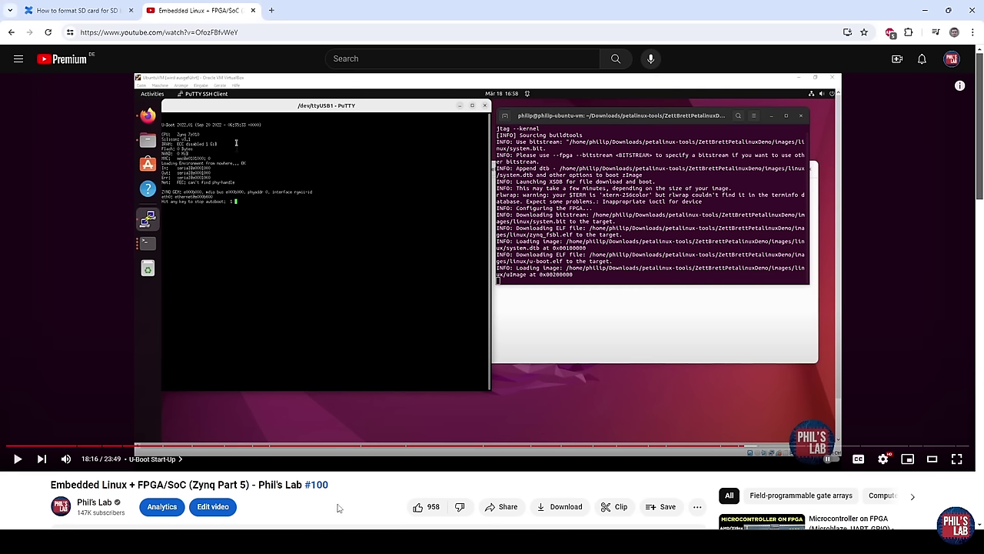
# Close the video page and read through the Xilinx Wiki article on how to format an SD card for SD boot
pyautogui.hotkey('ctrl', 'w')
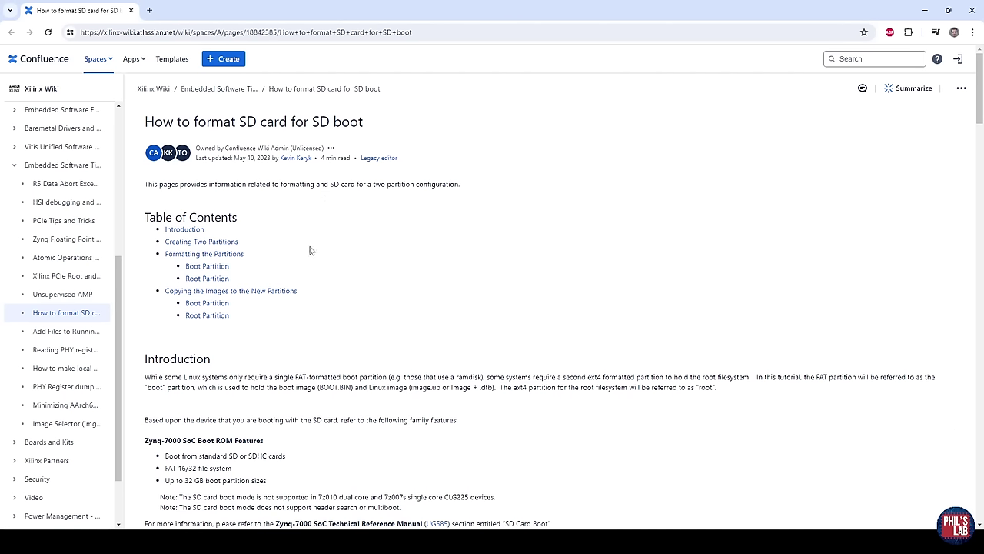
pyautogui.scroll(-6, 304, 285)
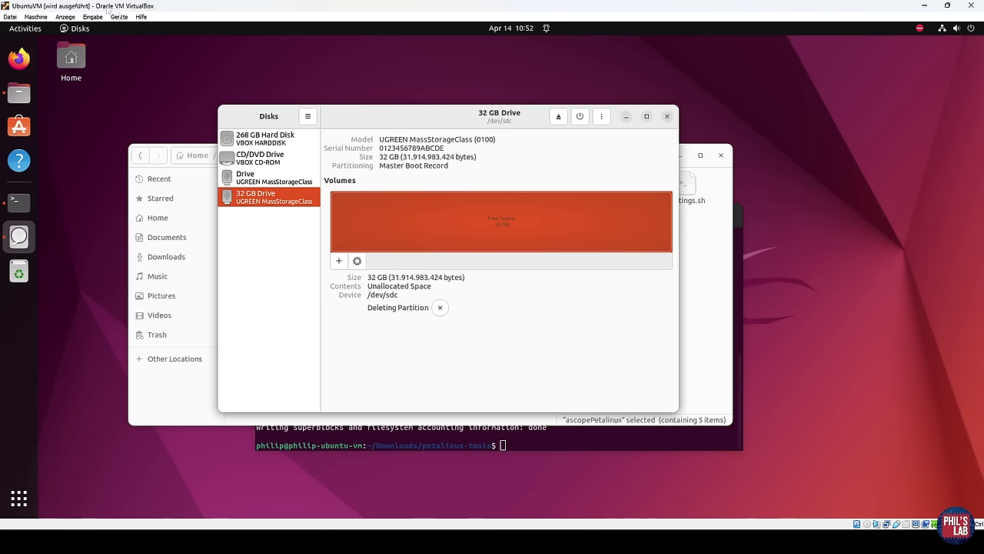
# Switch to the UbuntuVM in VirtualBox and choose the UGREEN USB3.0 Card Reader [0100] among the host's USB devices
pyautogui.click(119, 16)
pyautogui.moveTo(148, 66)
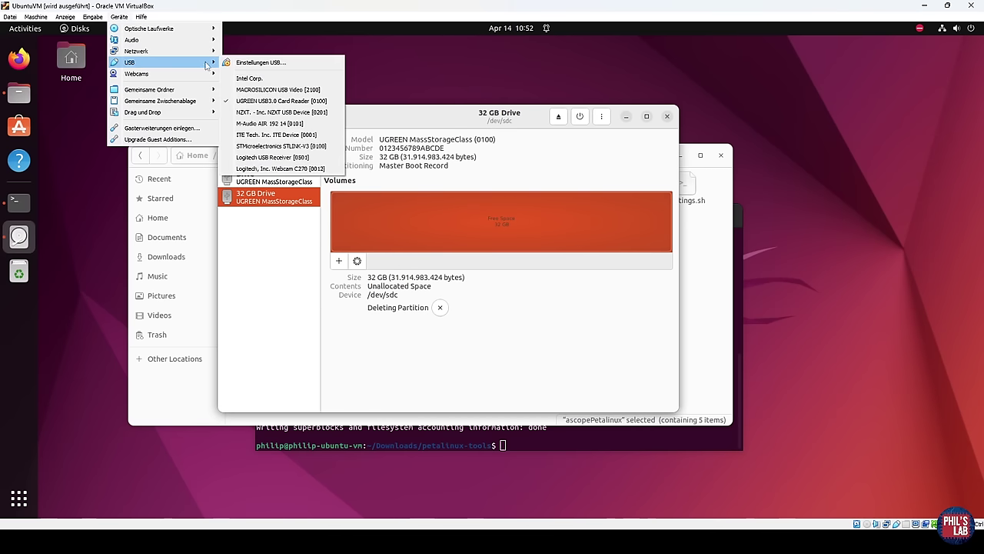
pyautogui.click(269, 102)
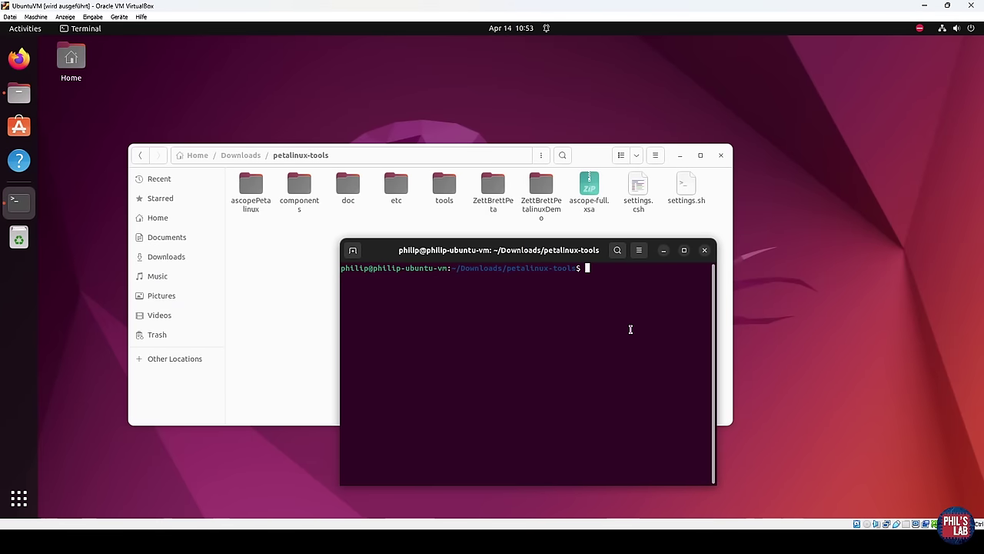
# Begin entering a sudo command in the terminal at the petalinux-tools directory
pyautogui.write('sudo fds')
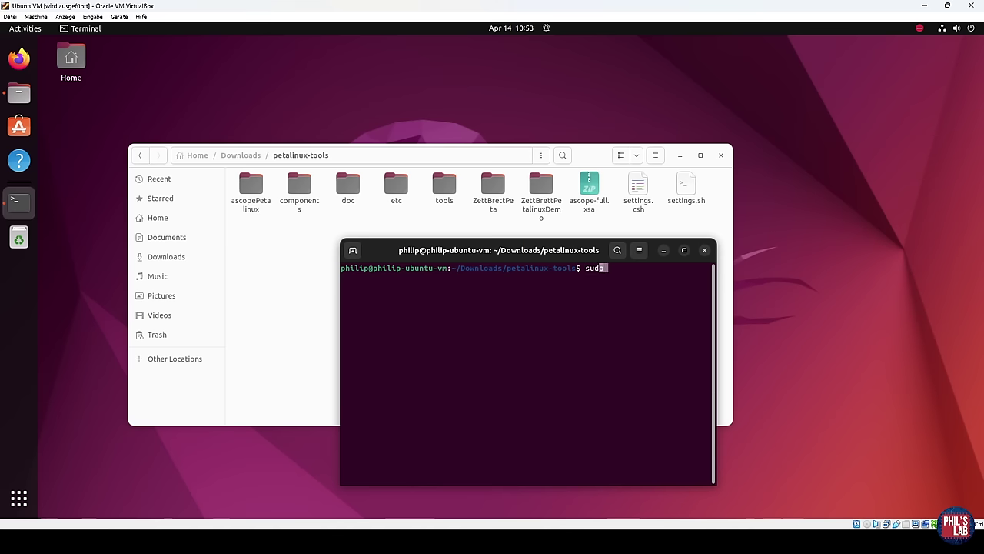